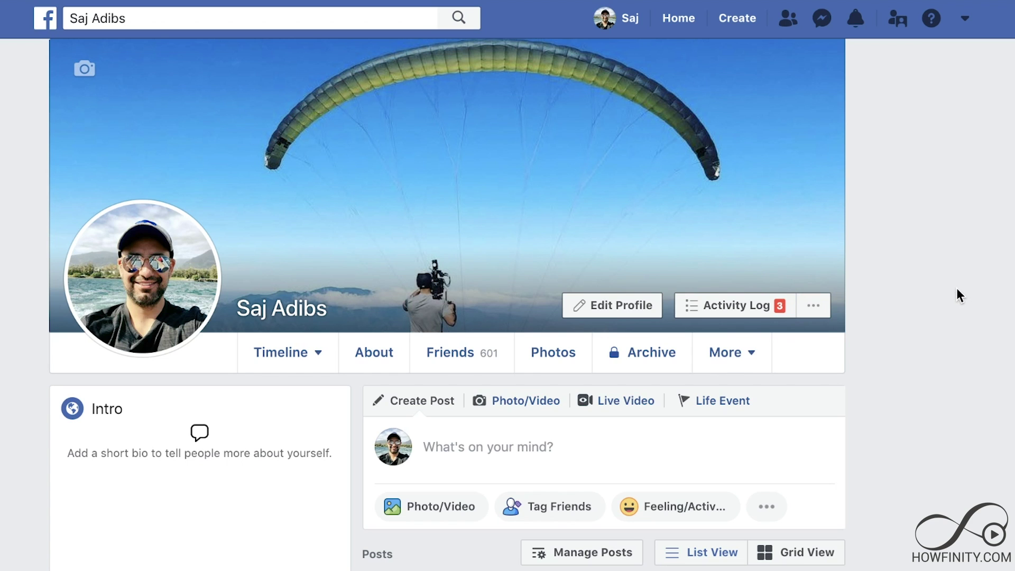
Go from the account menu to Settings and open the Privacy section.
{"action": "left_click", "coordinate": [966, 20]}
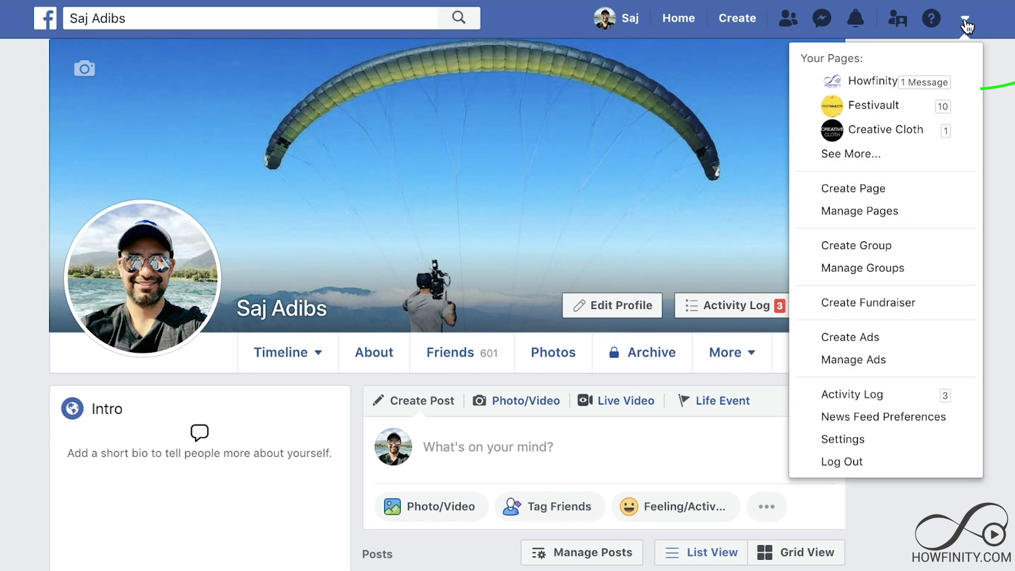
{"action": "left_click", "coordinate": [871, 444]}
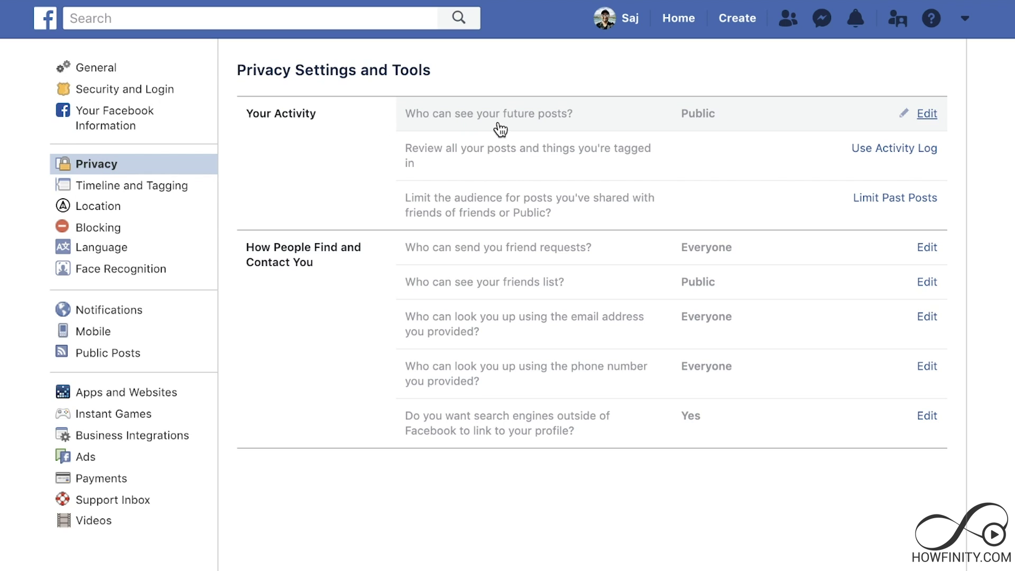
Set 'Who can see your future posts?' to Friends.
{"action": "left_click", "coordinate": [928, 117]}
{"action": "left_click", "coordinate": [728, 254]}
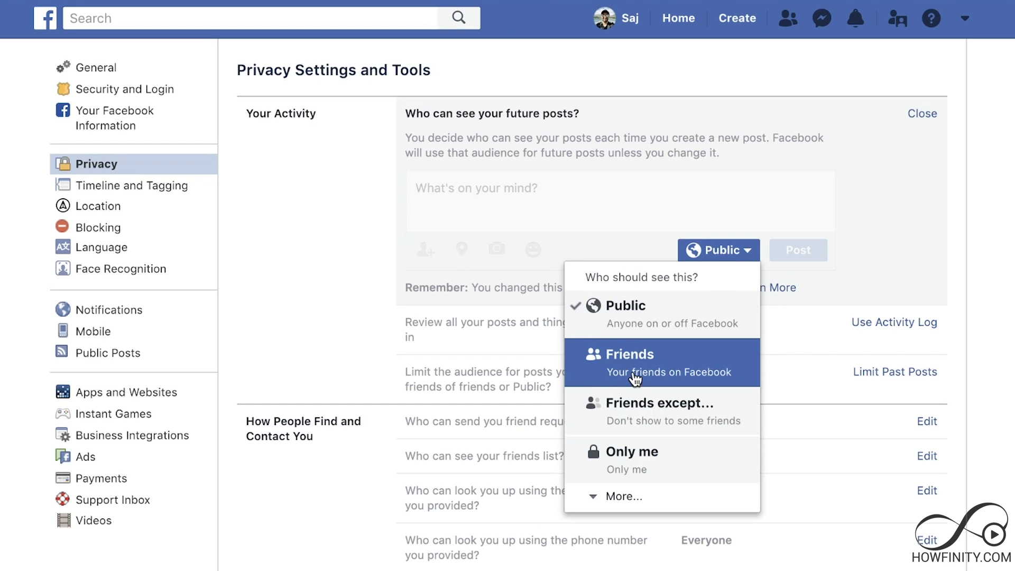
{"action": "left_click", "coordinate": [651, 370]}
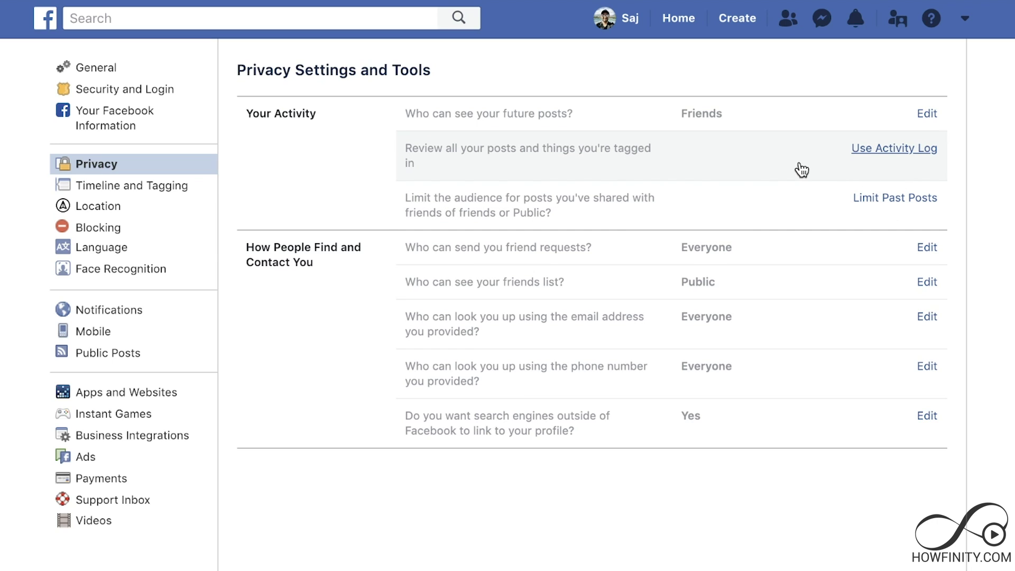
Limit the audience of all past posts to Friends and confirm.
{"action": "left_click", "coordinate": [879, 206]}
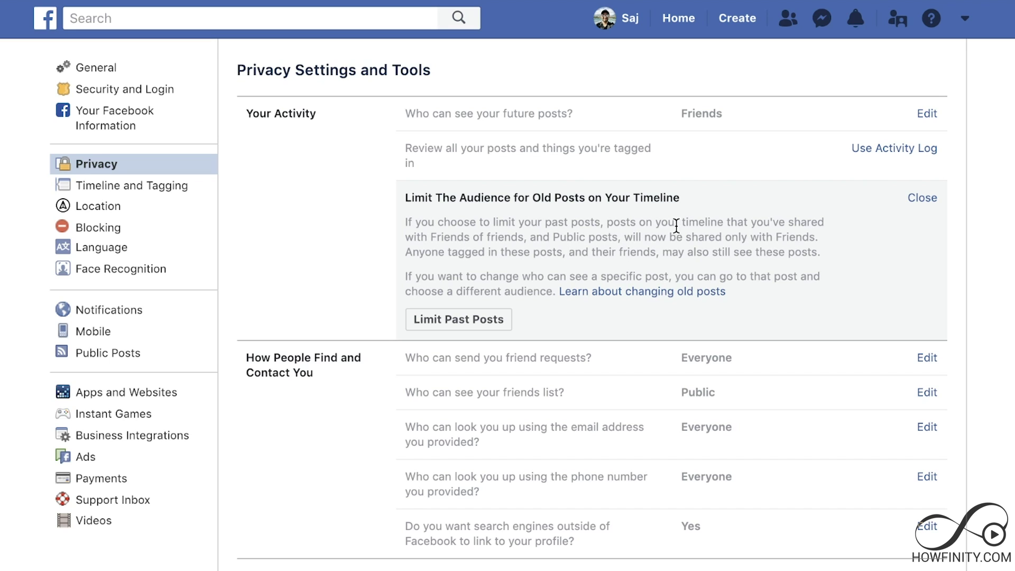
{"action": "left_click", "coordinate": [458, 316]}
{"action": "left_click", "coordinate": [706, 240]}
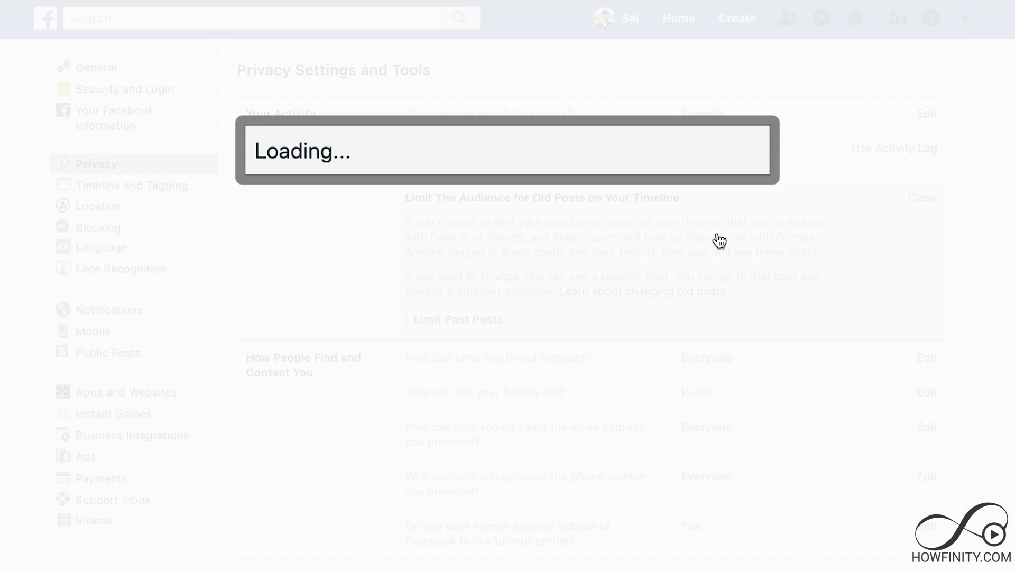
{"action": "left_click", "coordinate": [920, 199]}
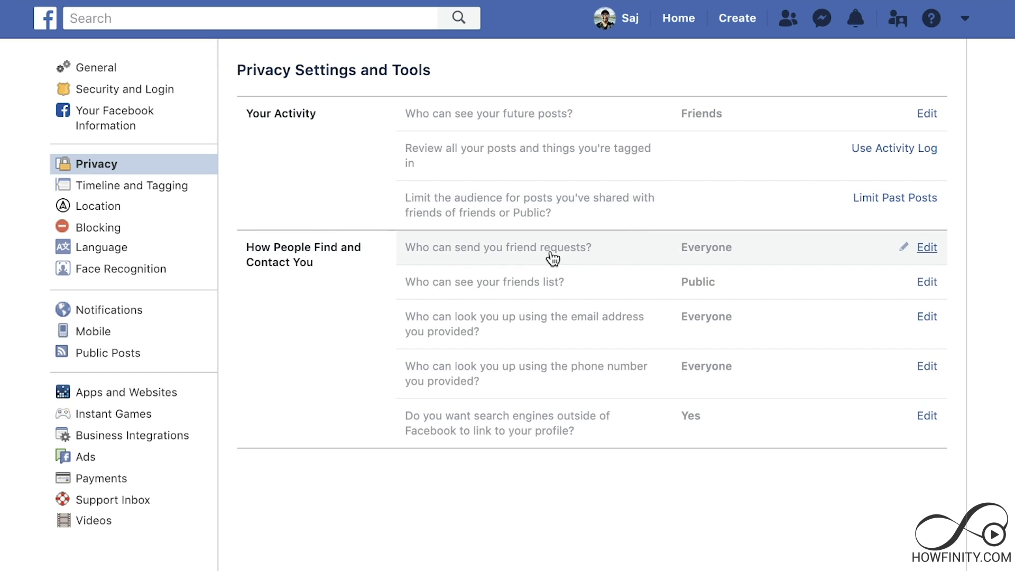
Leave friend requests open to Everyone.
{"action": "left_click", "coordinate": [929, 250]}
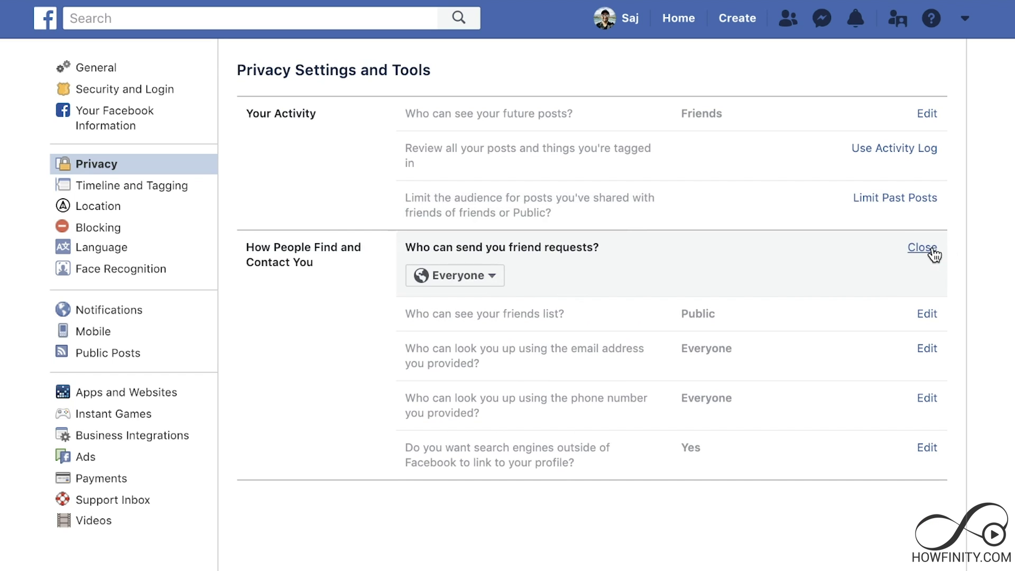
{"action": "left_click", "coordinate": [492, 276]}
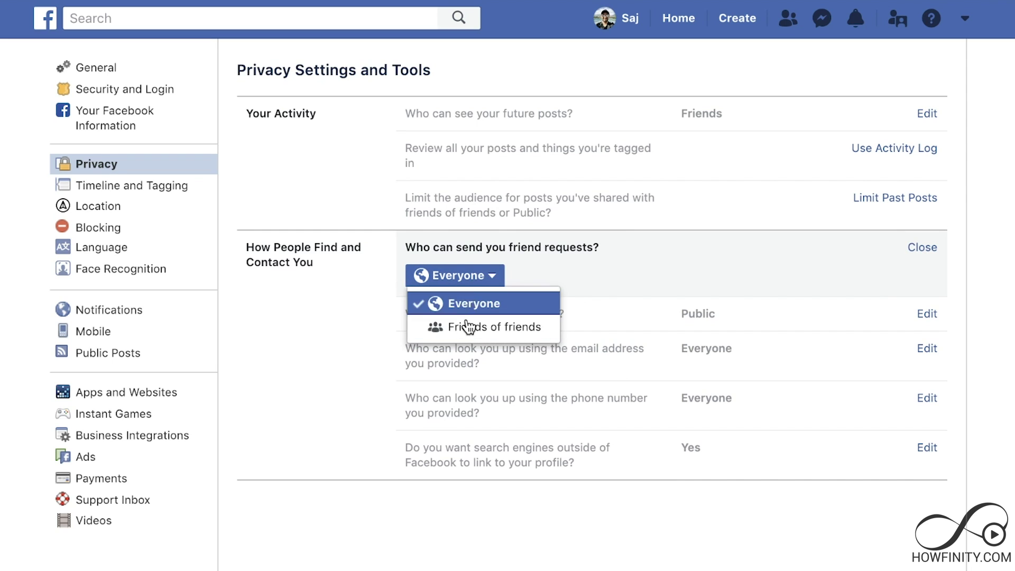
{"action": "left_click", "coordinate": [478, 283]}
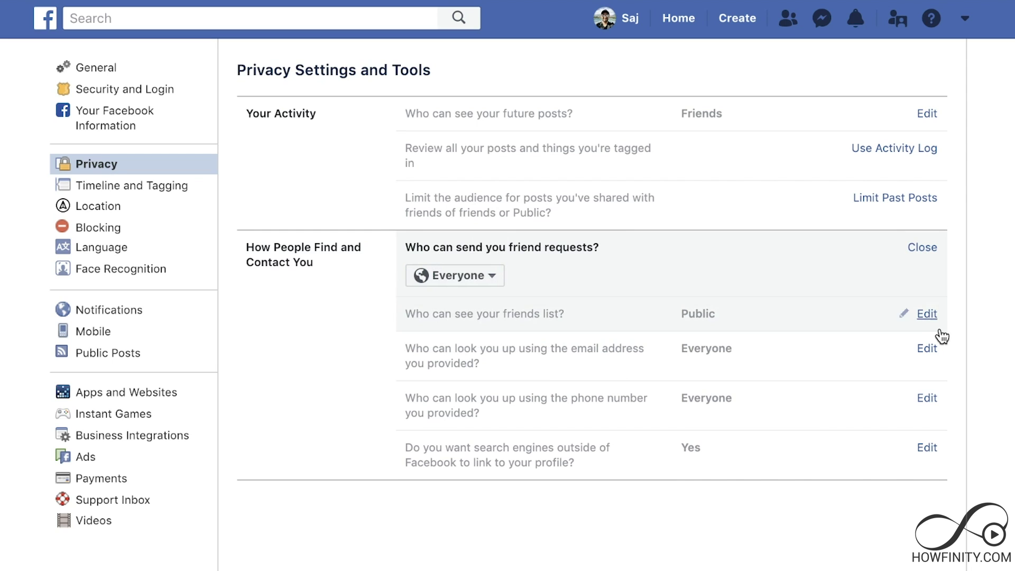
Set 'Who can see your friends list?' to Only me.
{"action": "left_click", "coordinate": [930, 316]}
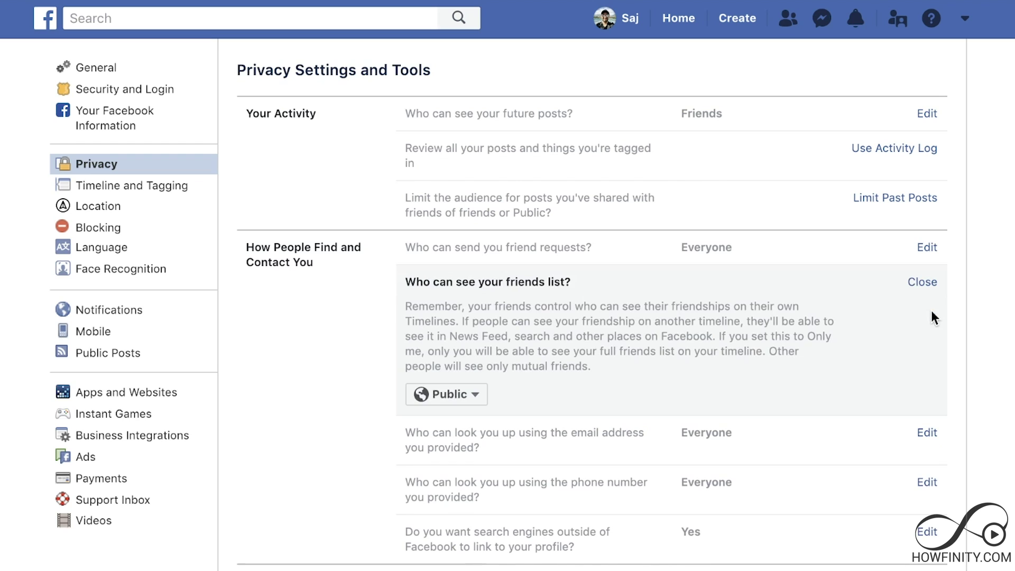
{"action": "left_click", "coordinate": [468, 395]}
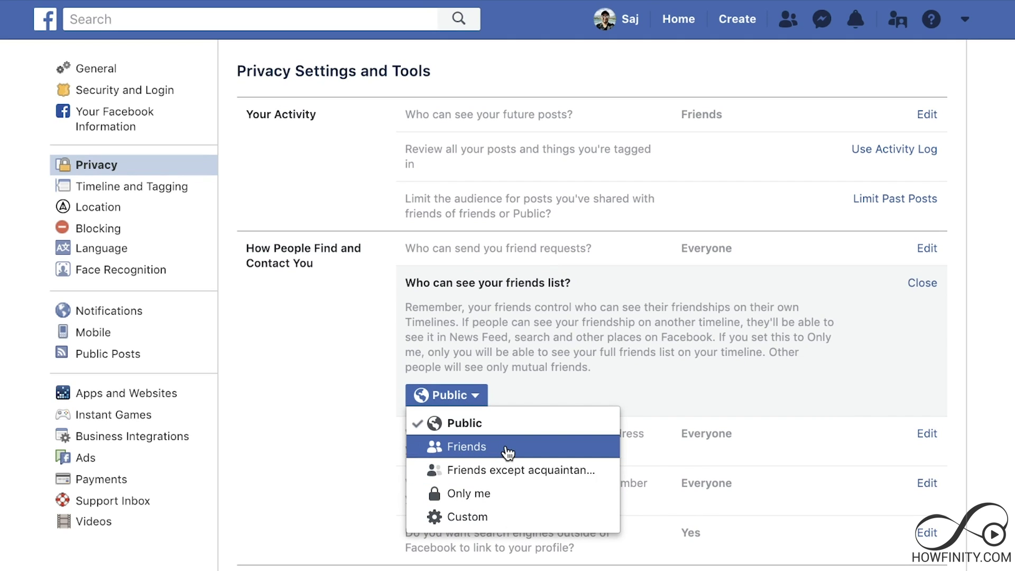
{"action": "left_click", "coordinate": [503, 500]}
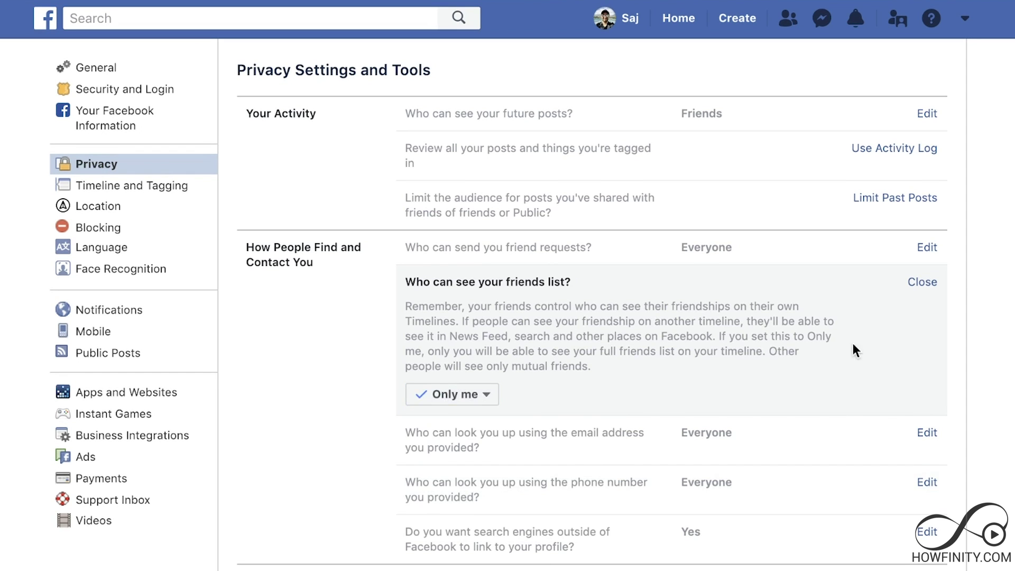
{"action": "left_click", "coordinate": [922, 284]}
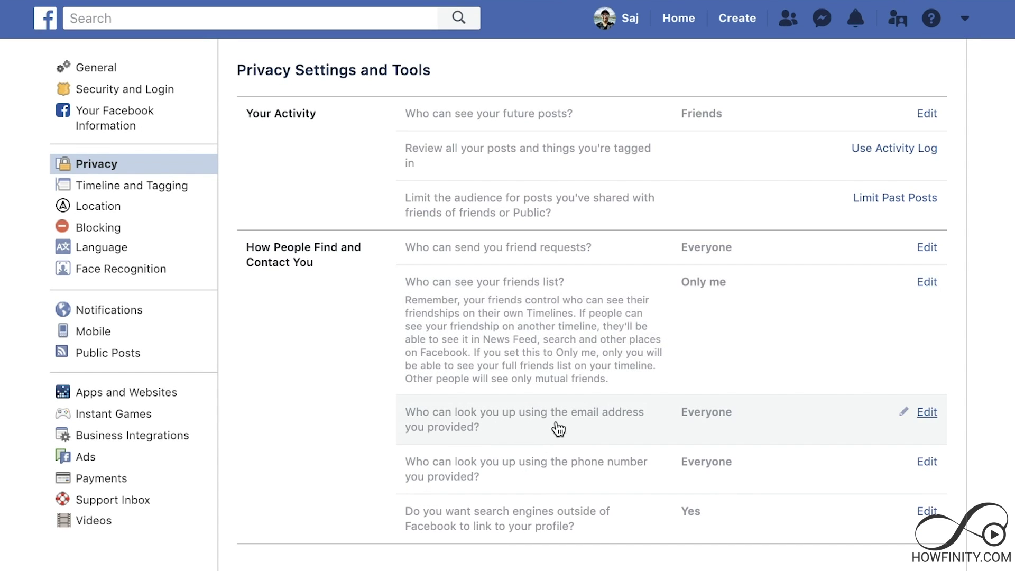
Limit who can look you up by email address and phone number to Friends.
{"action": "left_click", "coordinate": [926, 413]}
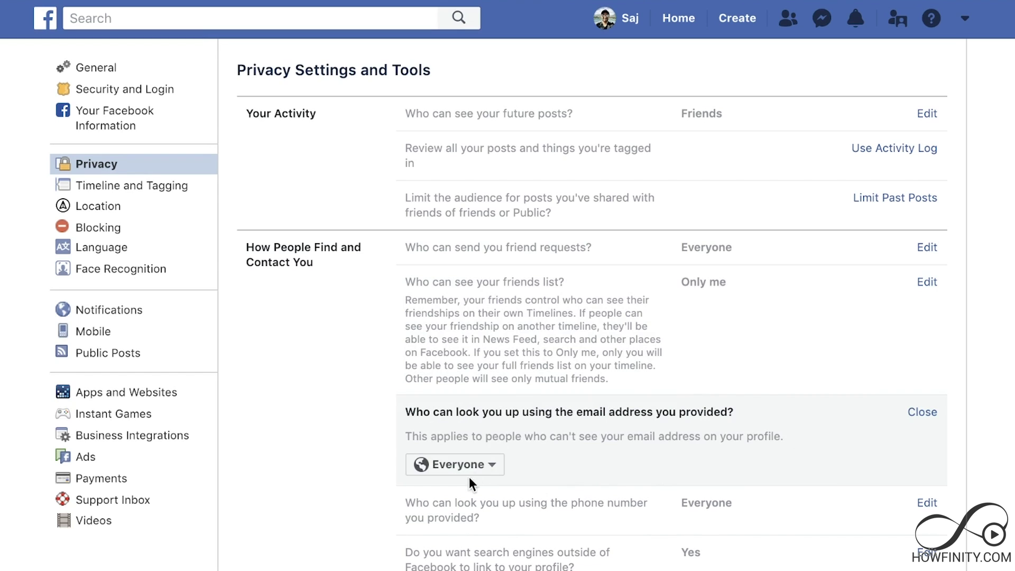
{"action": "left_click", "coordinate": [472, 466]}
{"action": "left_click", "coordinate": [477, 540]}
{"action": "left_click", "coordinate": [923, 418]}
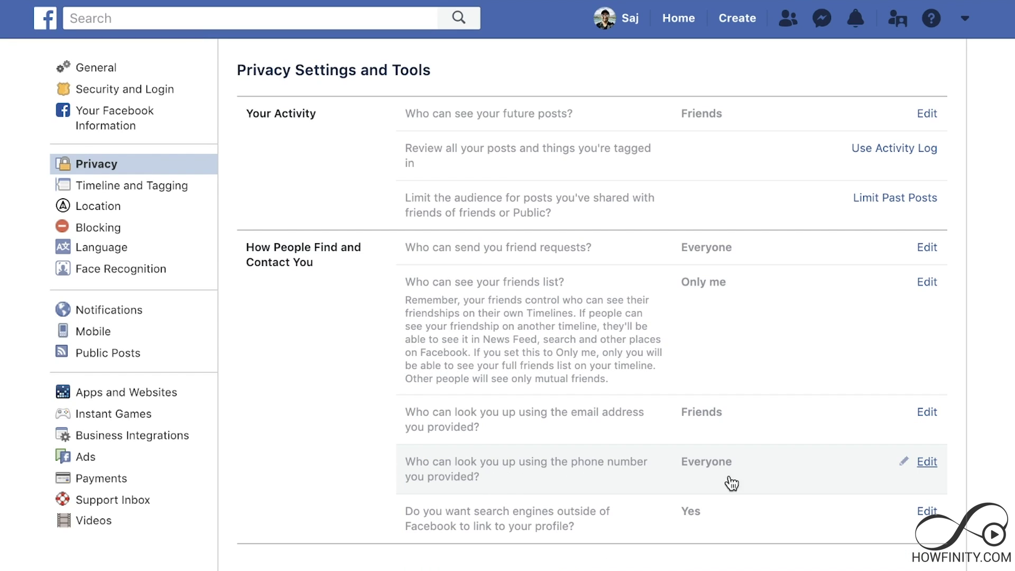
{"action": "left_click", "coordinate": [927, 461]}
{"action": "left_click", "coordinate": [418, 518]}
{"action": "left_click", "coordinate": [471, 570]}
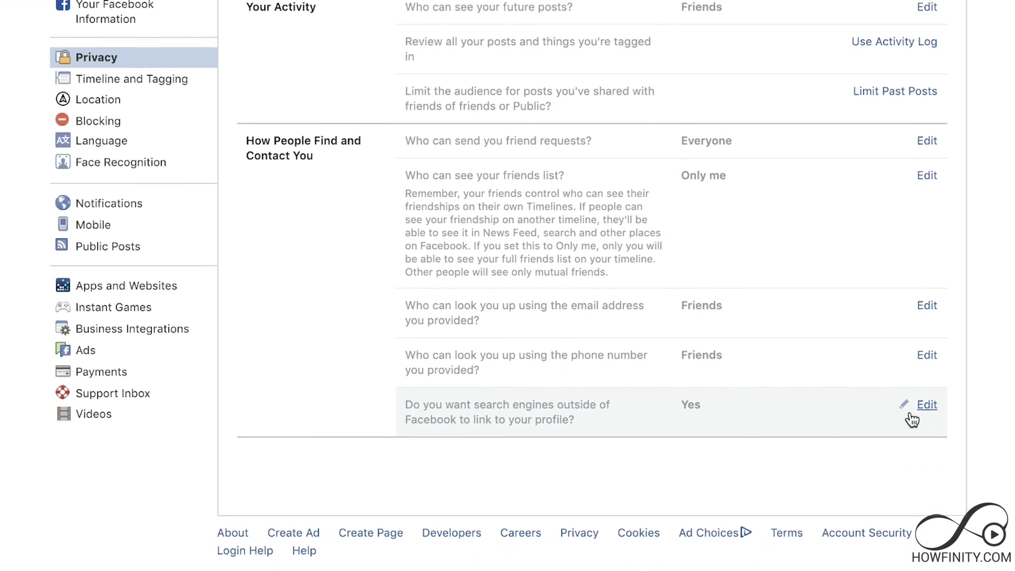
Turn off search engines linking to your profile, then go to Timeline and Tagging settings.
{"action": "left_click", "coordinate": [923, 410]}
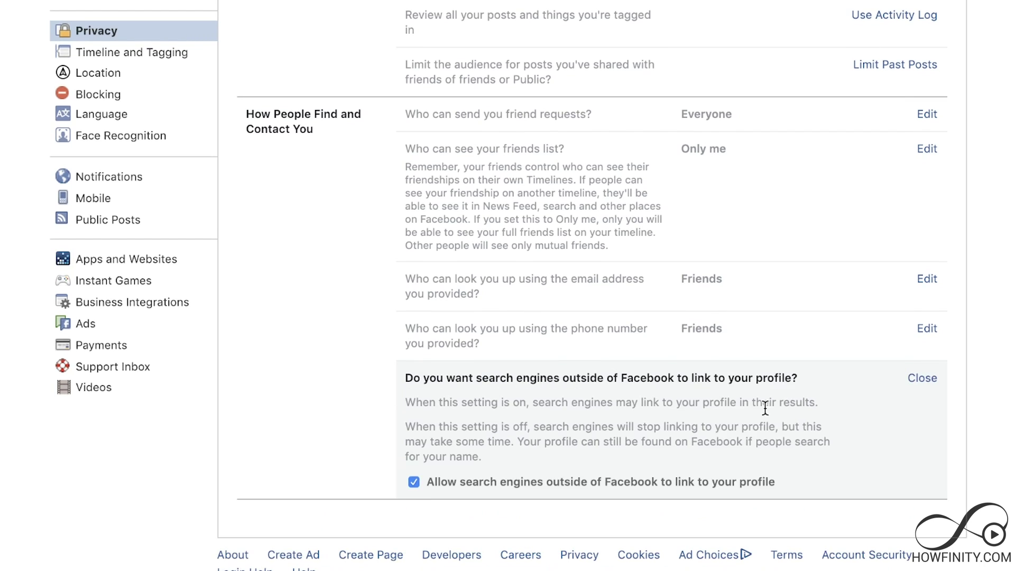
{"action": "left_click", "coordinate": [413, 482]}
{"action": "left_click", "coordinate": [608, 89]}
{"action": "left_click", "coordinate": [925, 381]}
{"action": "scroll", "coordinate": [982, 408], "scroll_direction": "up", "scroll_amount": 3}
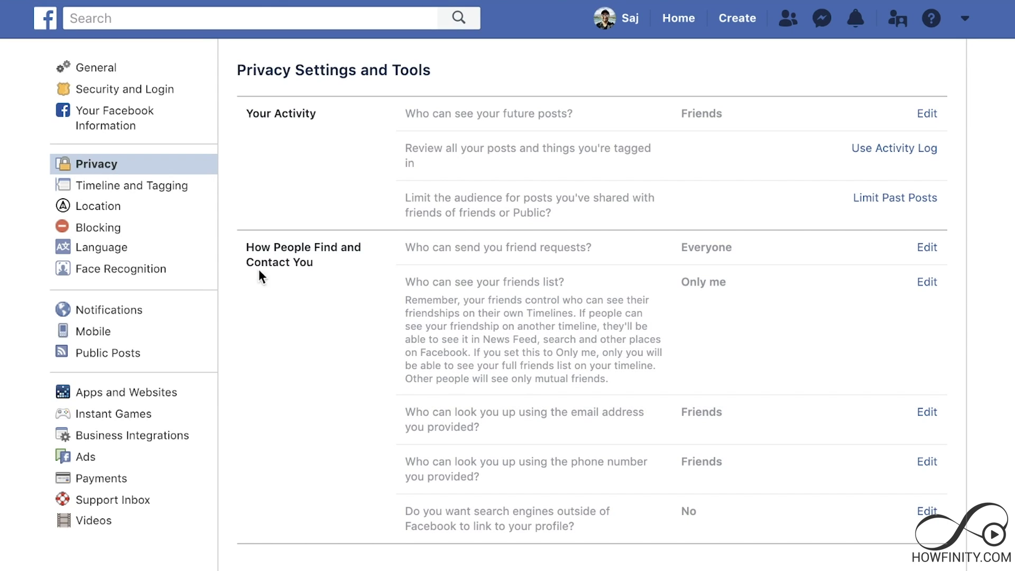
{"action": "left_click", "coordinate": [121, 191]}
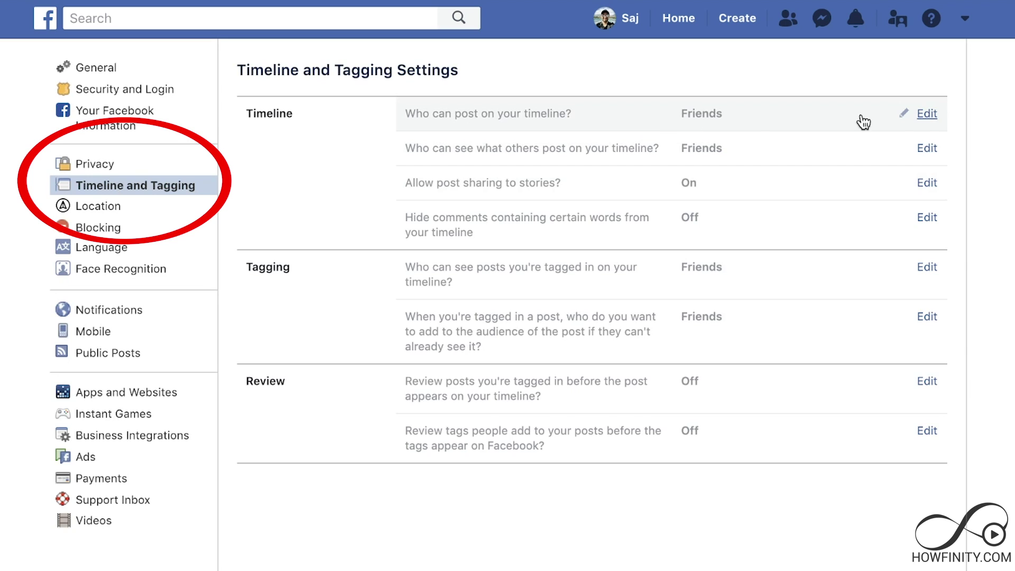
Keep timeline posting and visibility of others' timeline posts at Friends.
{"action": "left_click", "coordinate": [931, 117]}
{"action": "left_click", "coordinate": [484, 143]}
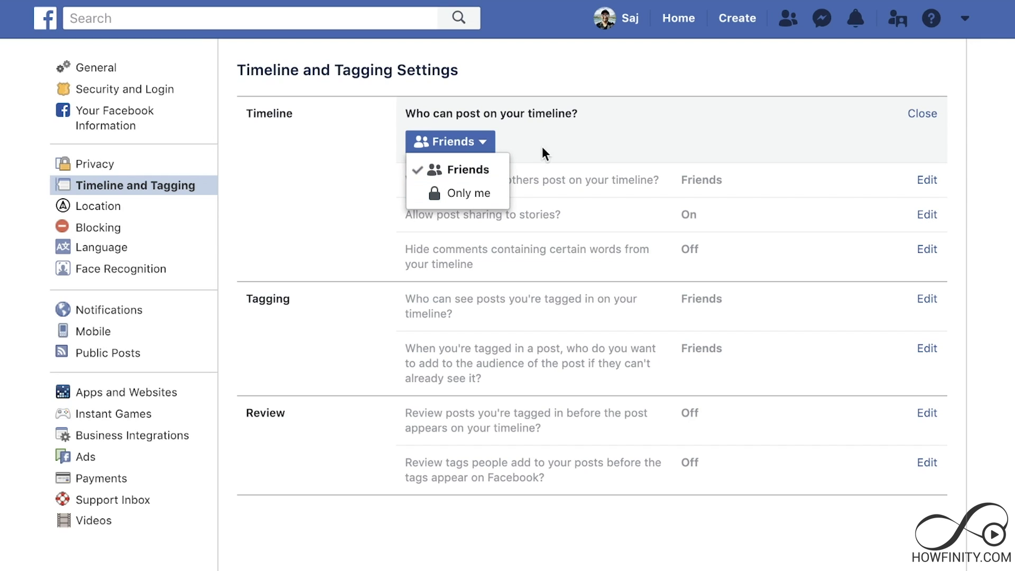
{"action": "left_click", "coordinate": [560, 125]}
{"action": "left_click", "coordinate": [534, 193]}
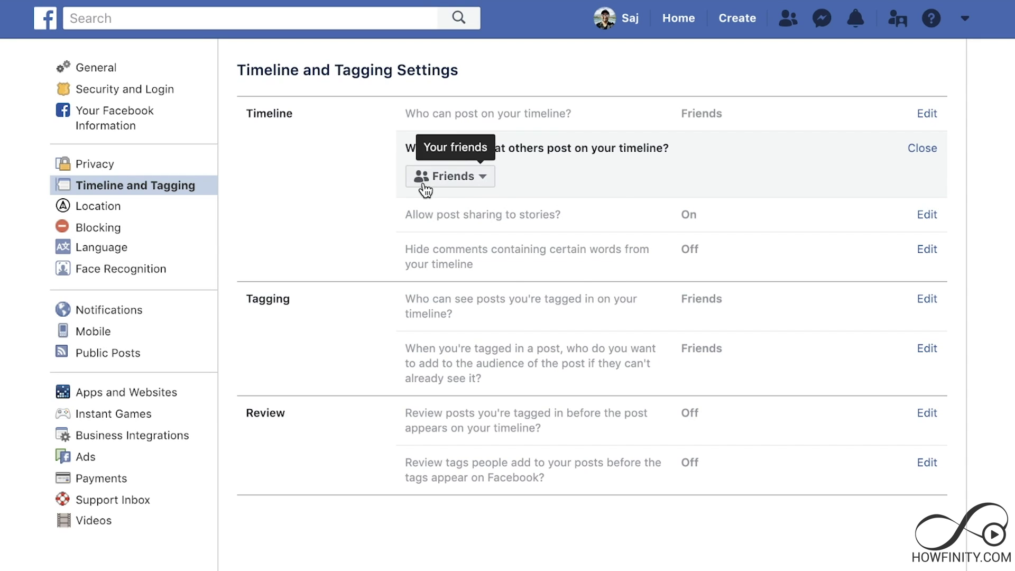
{"action": "left_click", "coordinate": [425, 182]}
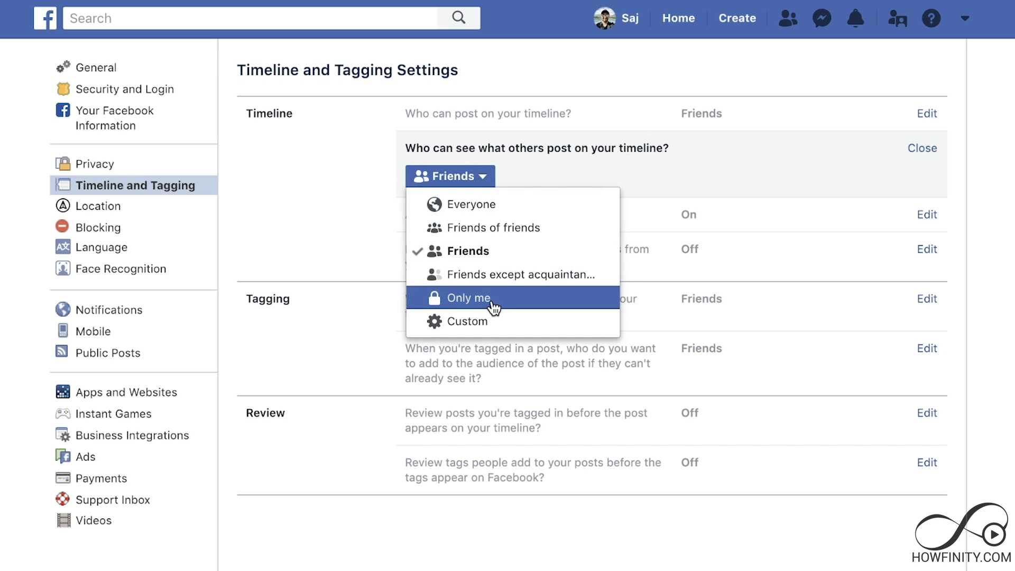
{"action": "left_click", "coordinate": [783, 182]}
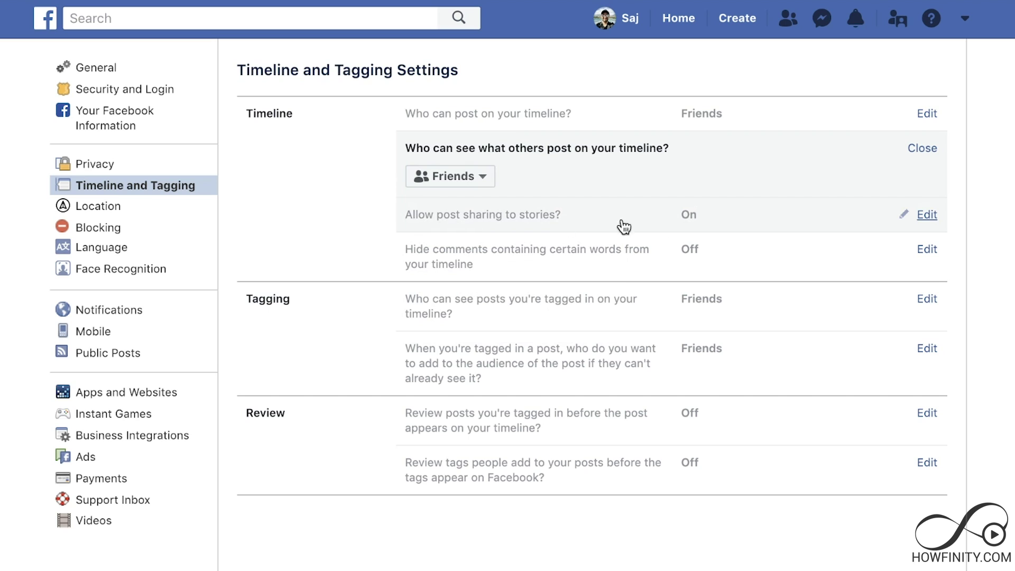
Keep sharing of timeline posts to stories enabled.
{"action": "left_click", "coordinate": [928, 214]}
{"action": "left_click", "coordinate": [465, 267]}
{"action": "left_click", "coordinate": [465, 268]}
{"action": "left_click", "coordinate": [922, 186]}
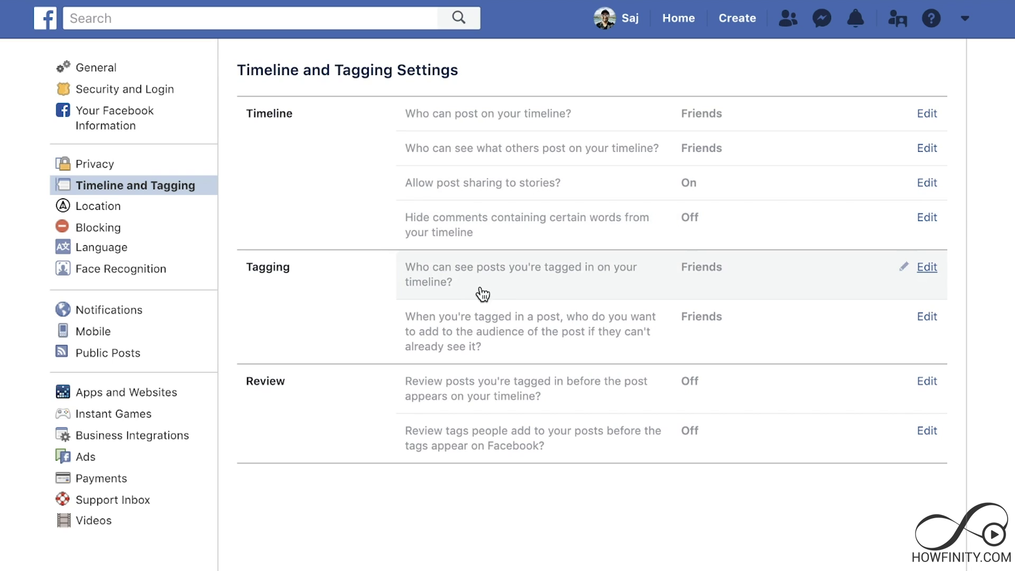
Keep the audience added to posts you're tagged in at Friends.
{"action": "left_click", "coordinate": [928, 271]}
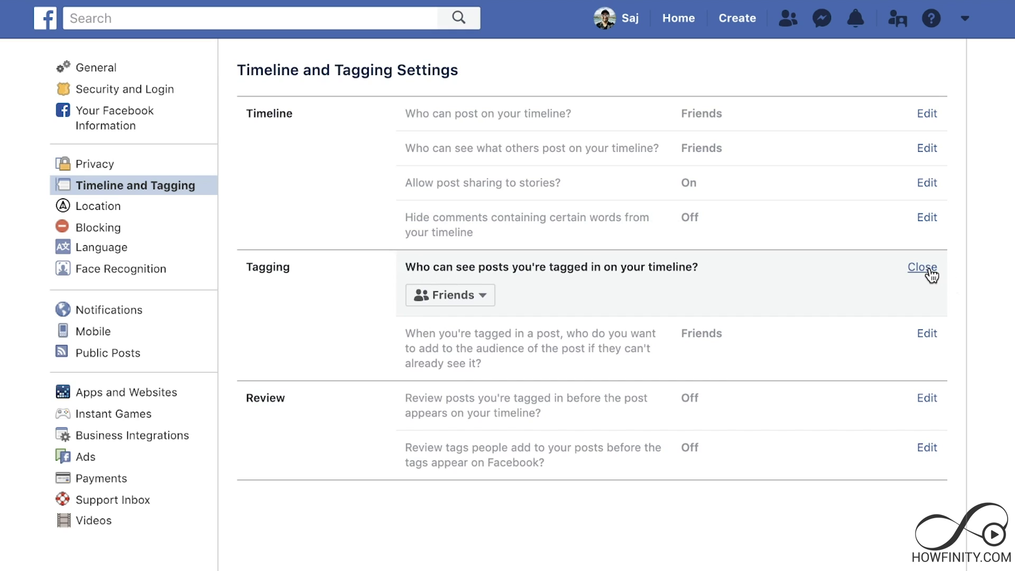
{"action": "left_click", "coordinate": [476, 295]}
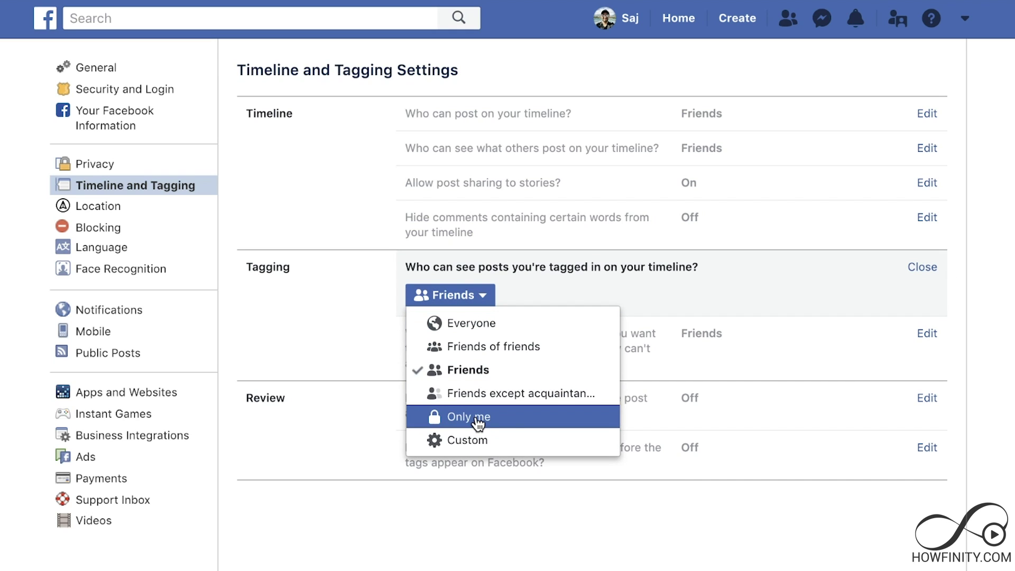
{"action": "left_click", "coordinate": [633, 297]}
{"action": "left_click", "coordinate": [528, 344]}
{"action": "left_click", "coordinate": [482, 384]}
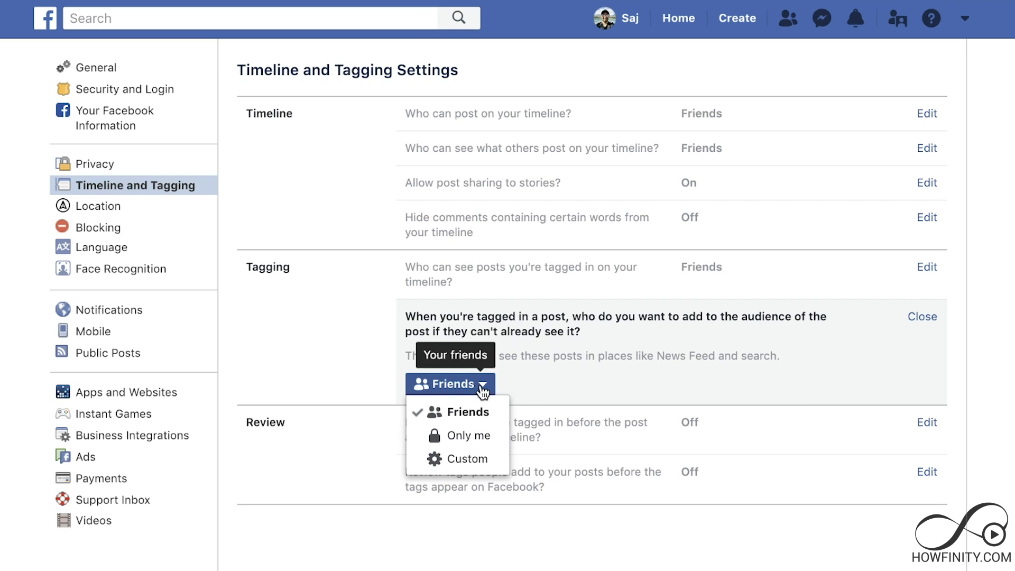
{"action": "left_click", "coordinate": [888, 351]}
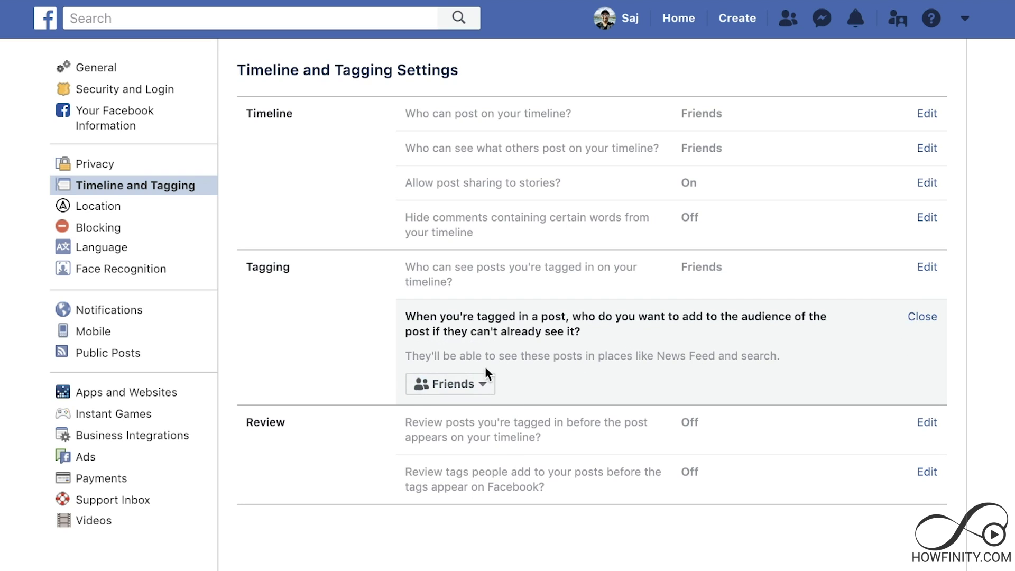
{"action": "left_click", "coordinate": [934, 319]}
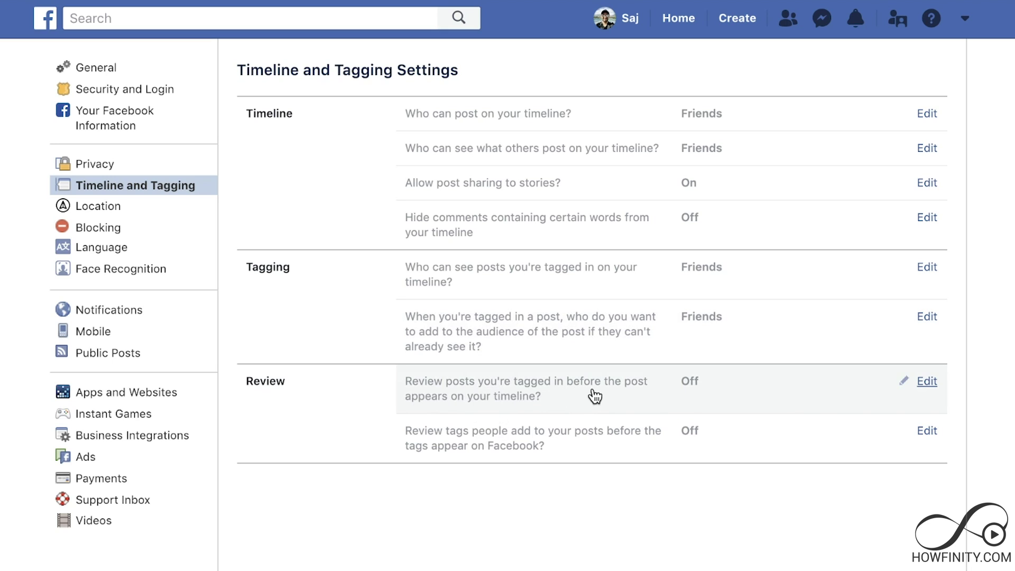
Enable review of posts you're tagged in before they appear on your timeline.
{"action": "left_click", "coordinate": [928, 382]}
{"action": "left_click", "coordinate": [459, 503]}
{"action": "left_click", "coordinate": [449, 522]}
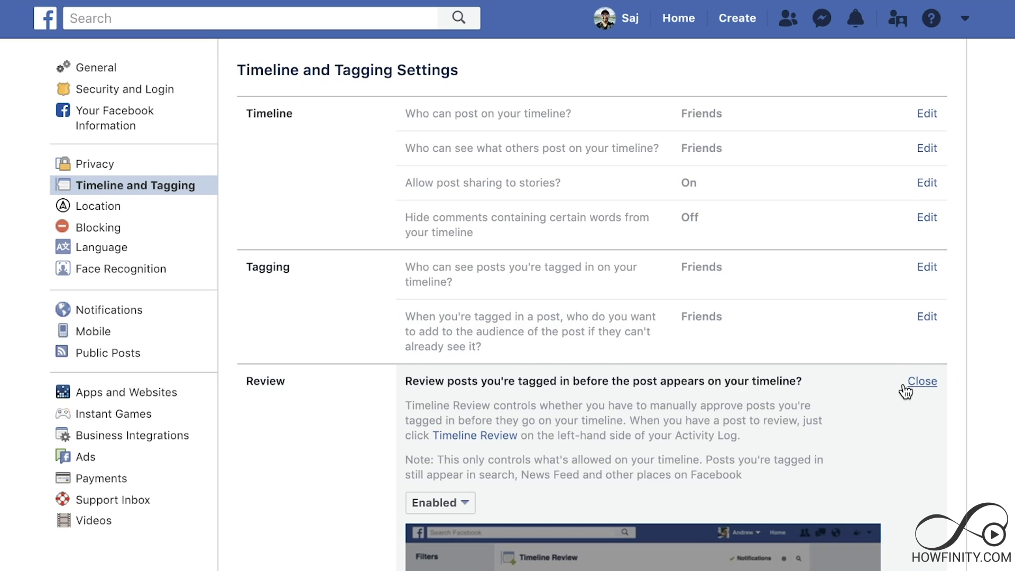
{"action": "left_click", "coordinate": [922, 382]}
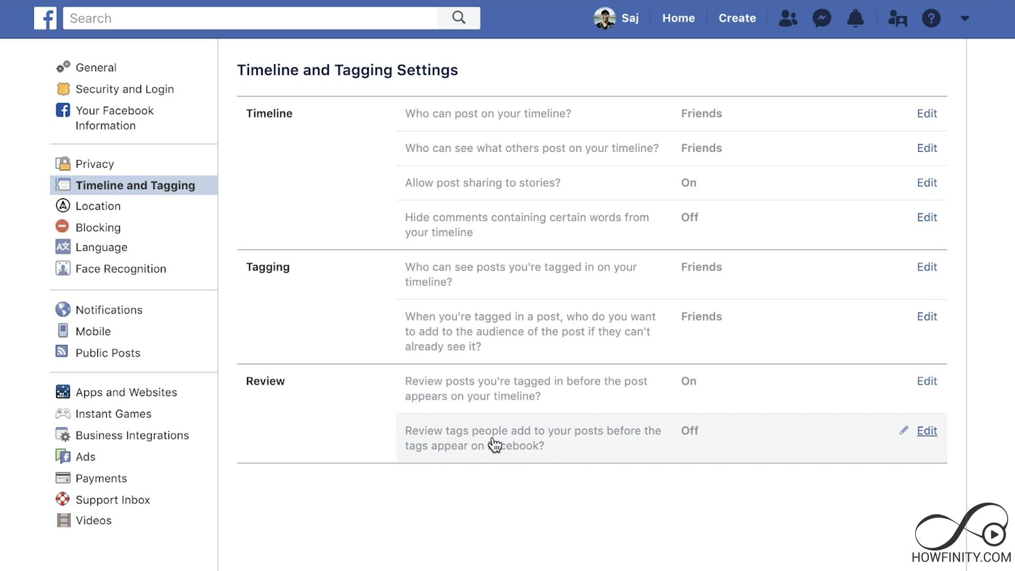
Open the review choices for tags people add to your posts, then go to Public Posts.
{"action": "left_click", "coordinate": [928, 432]}
{"action": "left_click", "coordinate": [445, 540]}
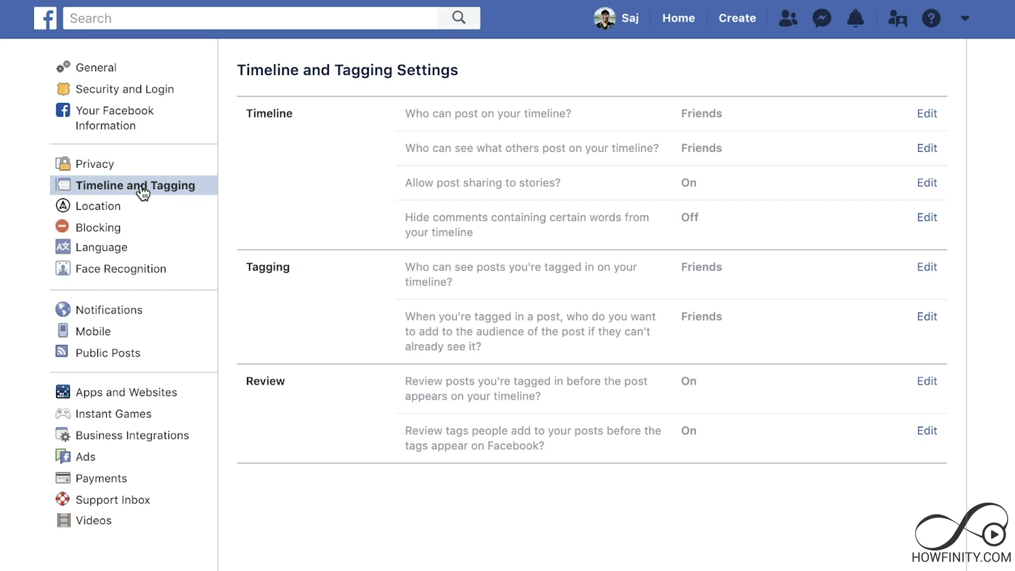
{"action": "left_click", "coordinate": [83, 362]}
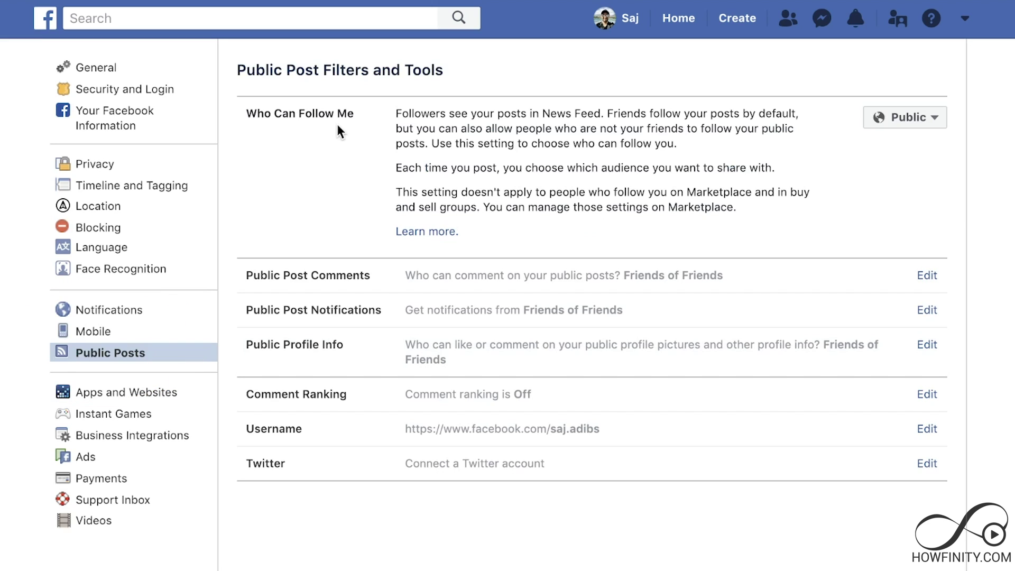
Set Who Can Follow Me to Friends.
{"action": "left_click", "coordinate": [934, 117]}
{"action": "left_click", "coordinate": [910, 165]}
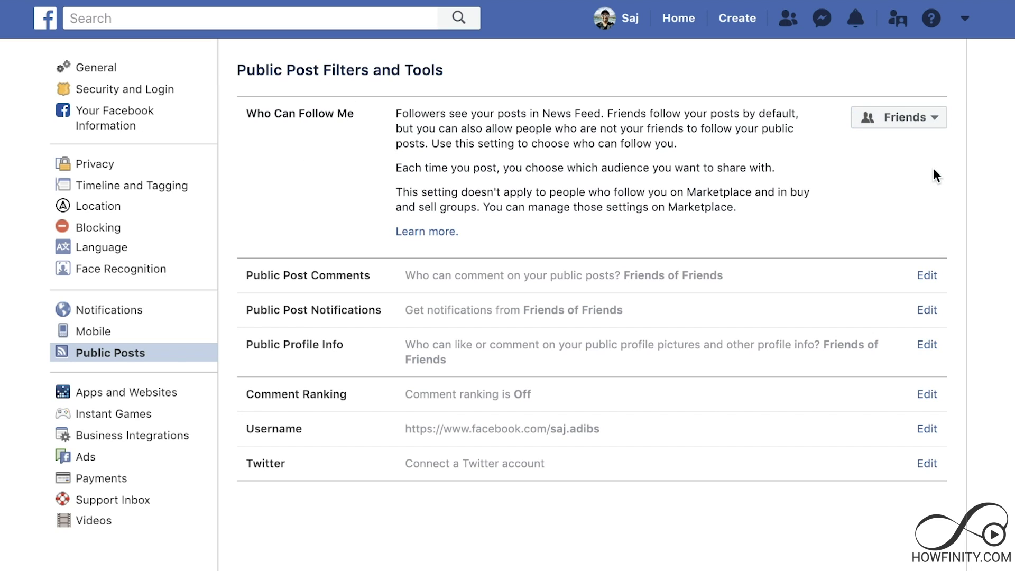
{"action": "left_click", "coordinate": [937, 122]}
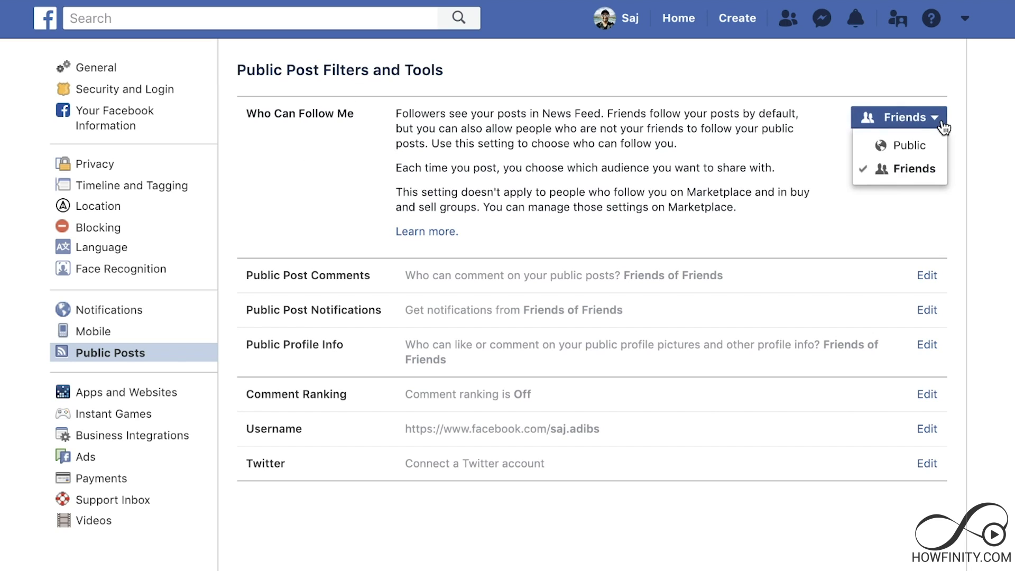
{"action": "left_click", "coordinate": [1012, 169]}
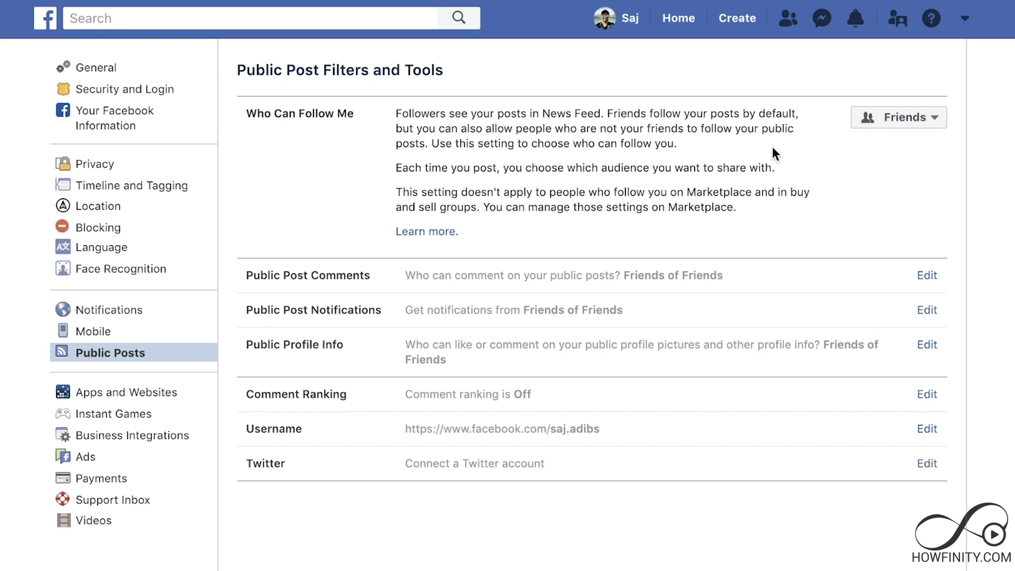
Allow only Friends to comment on your public posts.
{"action": "left_click", "coordinate": [928, 276]}
{"action": "left_click", "coordinate": [515, 358]}
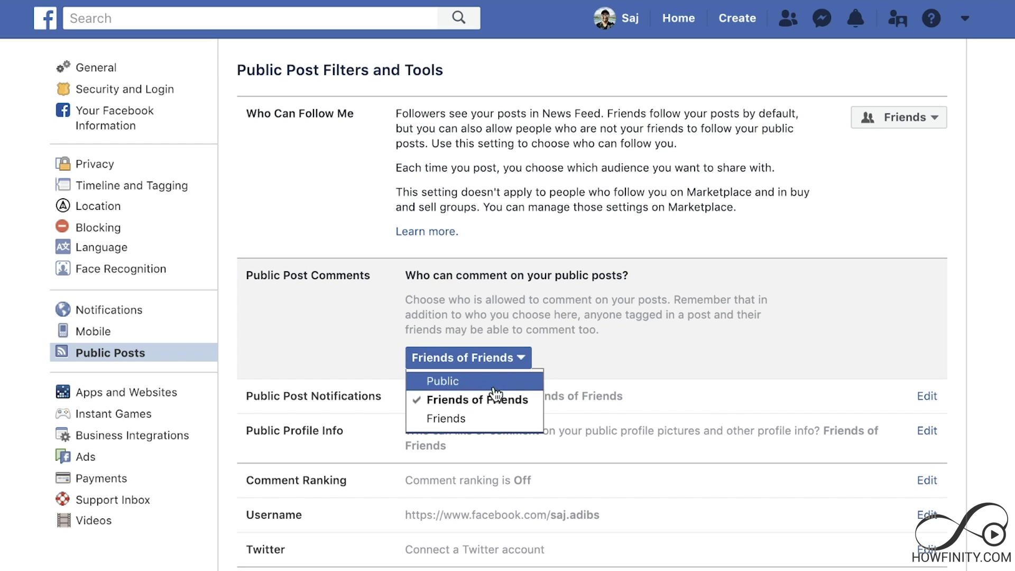
{"action": "left_click", "coordinate": [490, 421]}
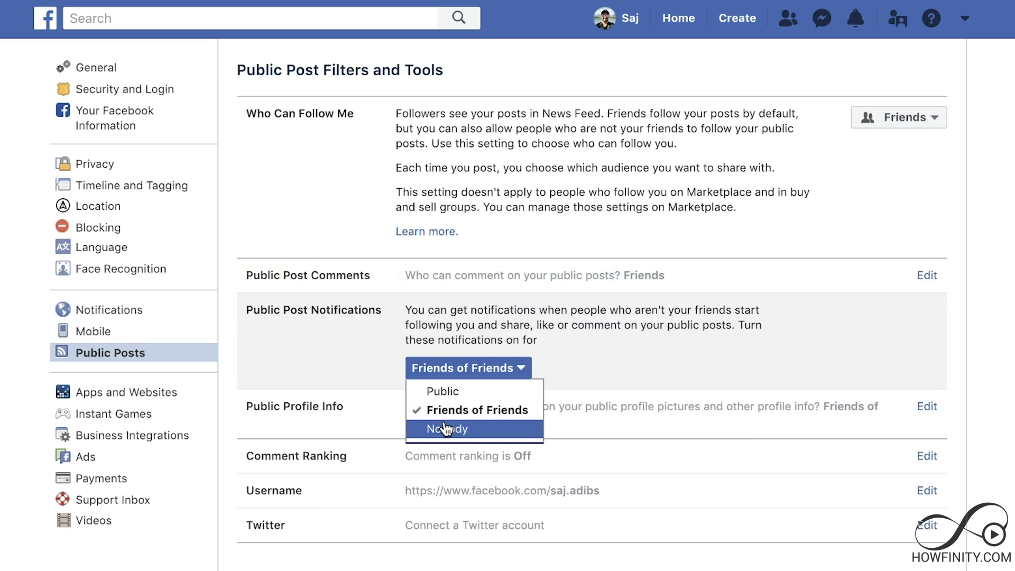
{"action": "mouse_move", "coordinate": [465, 427]}
{"action": "left_mouse_down"}
{"action": "mouse_move", "coordinate": [412, 352]}
{"action": "mouse_move", "coordinate": [478, 419]}
{"action": "mouse_move", "coordinate": [465, 429]}
{"action": "left_mouse_up"}
{"action": "left_click", "coordinate": [466, 429]}
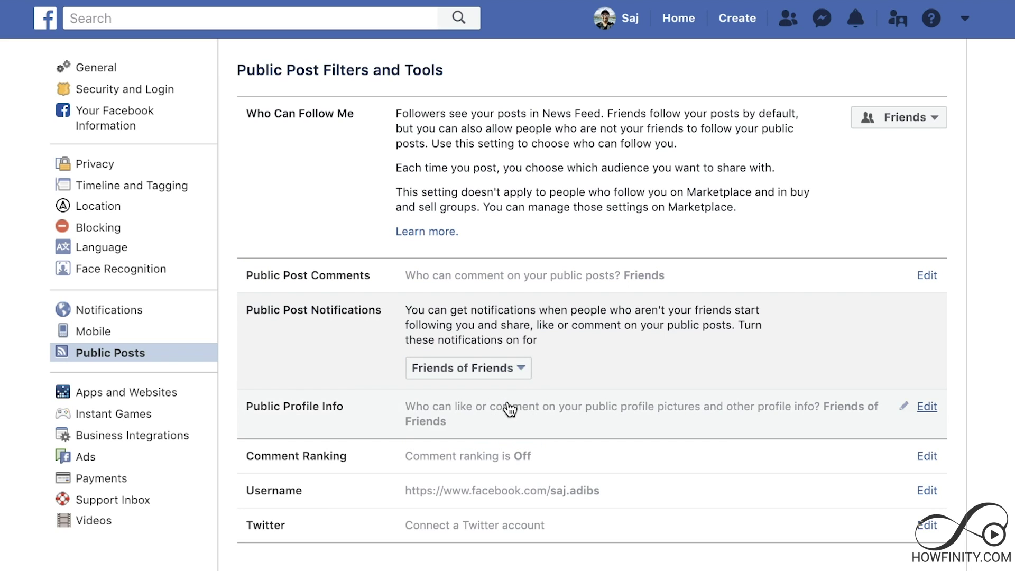
Limit public profile info interactions to Friends, then go to Face Recognition settings.
{"action": "left_click", "coordinate": [927, 407]}
{"action": "left_click", "coordinate": [476, 442]}
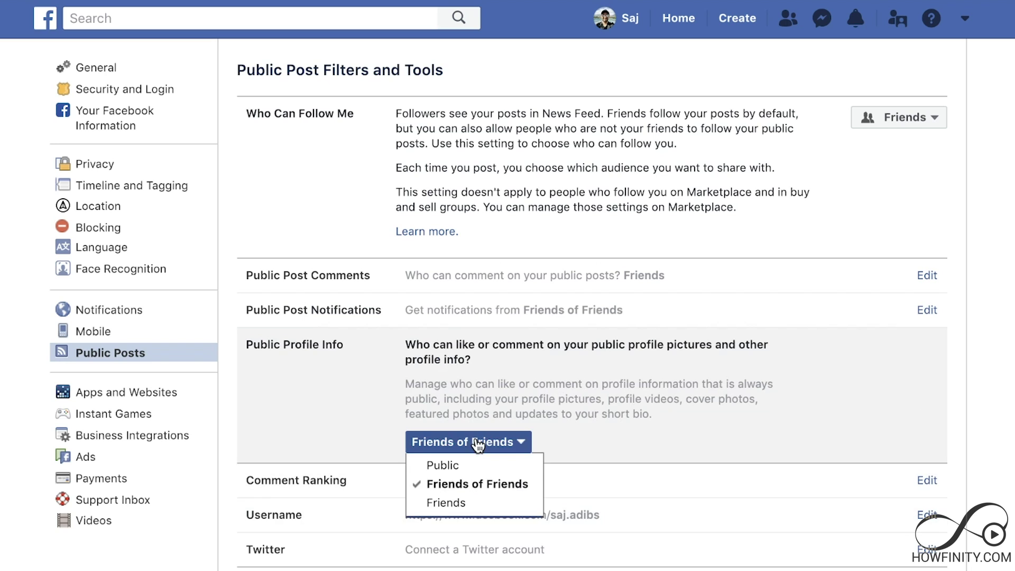
{"action": "left_click", "coordinate": [468, 506]}
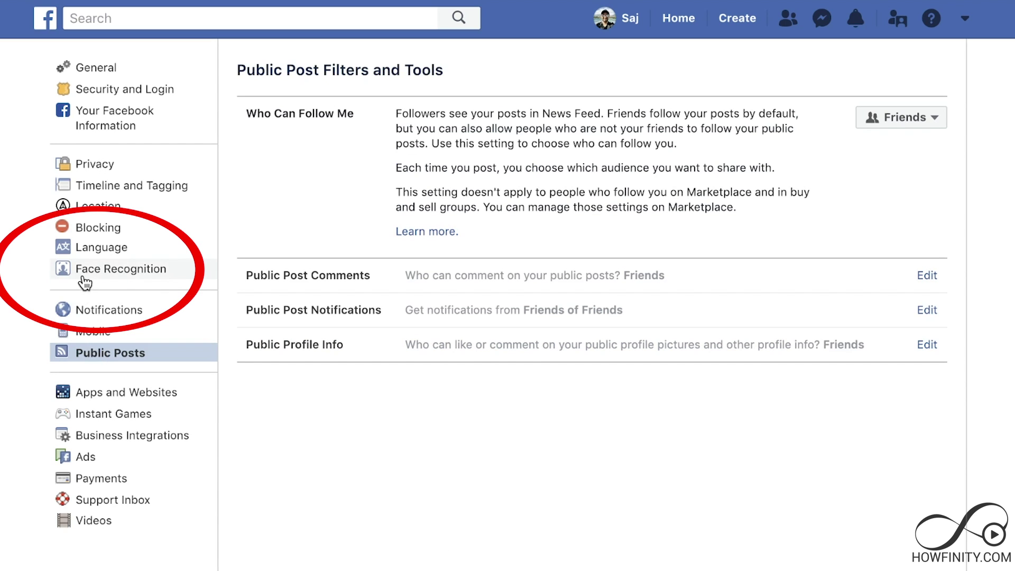
{"action": "left_click", "coordinate": [117, 276]}
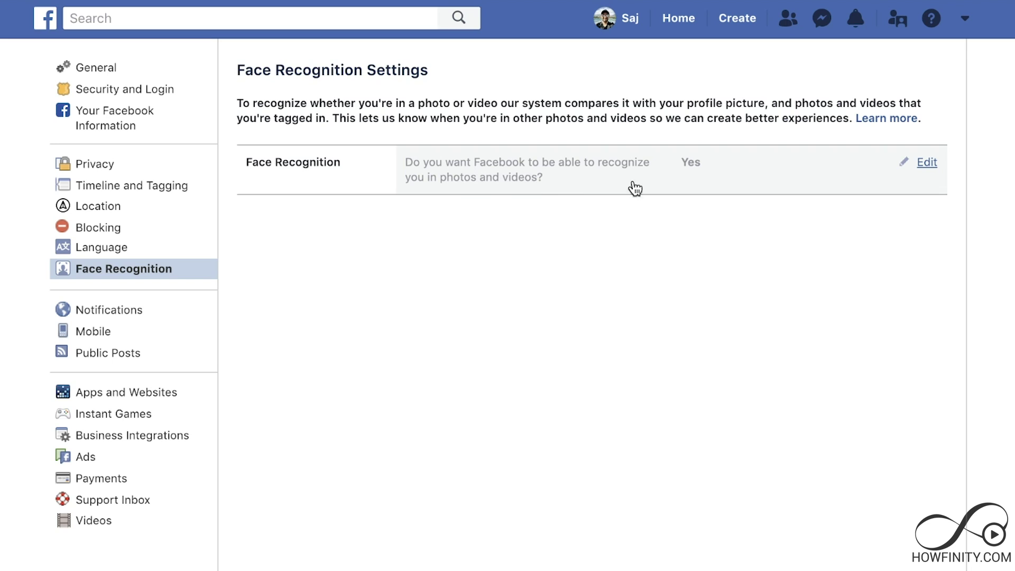
Set the face recognition option to No.
{"action": "left_click", "coordinate": [919, 171]}
{"action": "left_click", "coordinate": [437, 194]}
{"action": "left_click", "coordinate": [432, 240]}
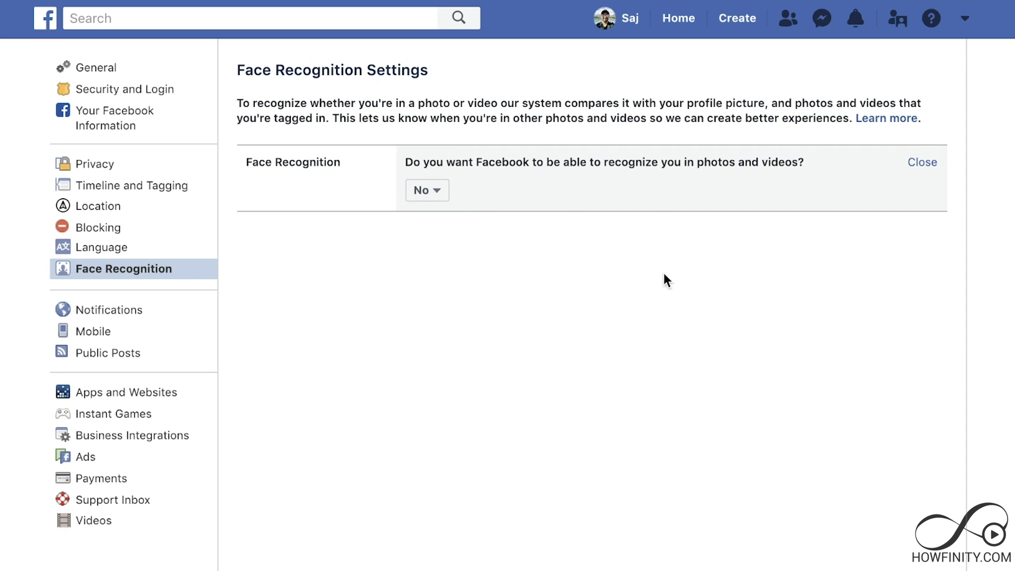
{"action": "left_click", "coordinate": [934, 165]}
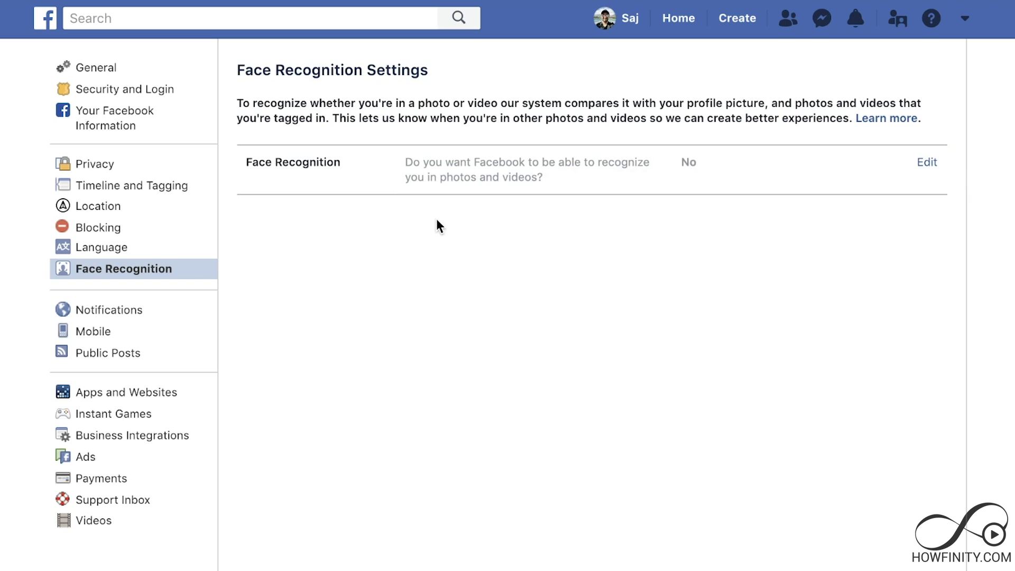
View the Name edit form under General settings, then go to your own profile page.
{"action": "left_click", "coordinate": [111, 70]}
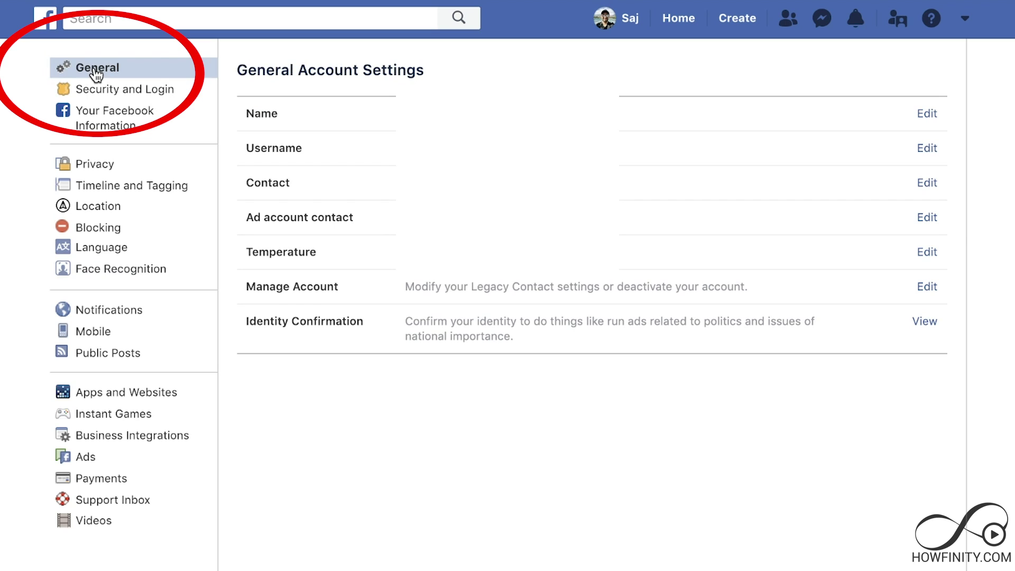
{"action": "left_click", "coordinate": [930, 114]}
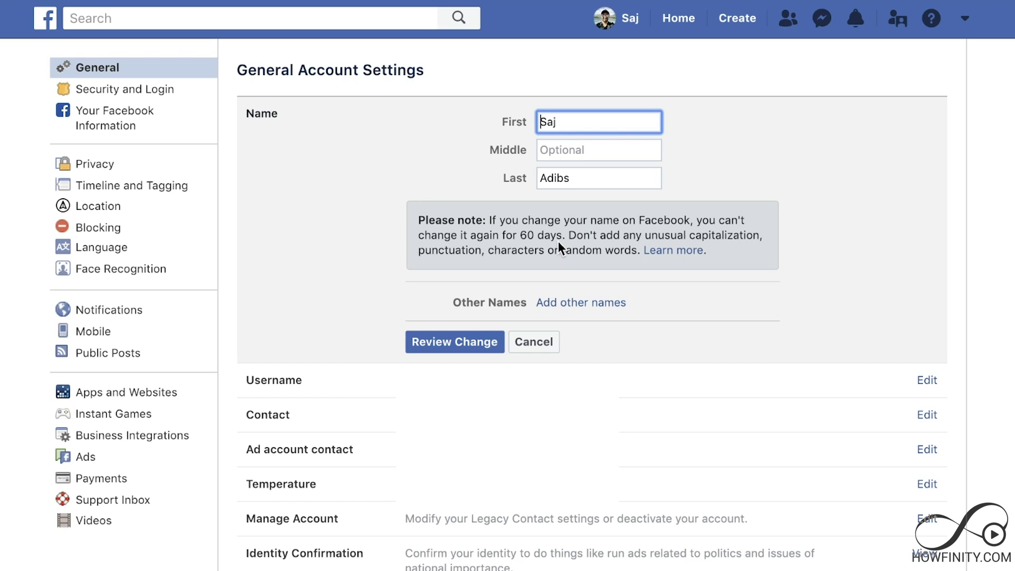
{"action": "left_click", "coordinate": [627, 20]}
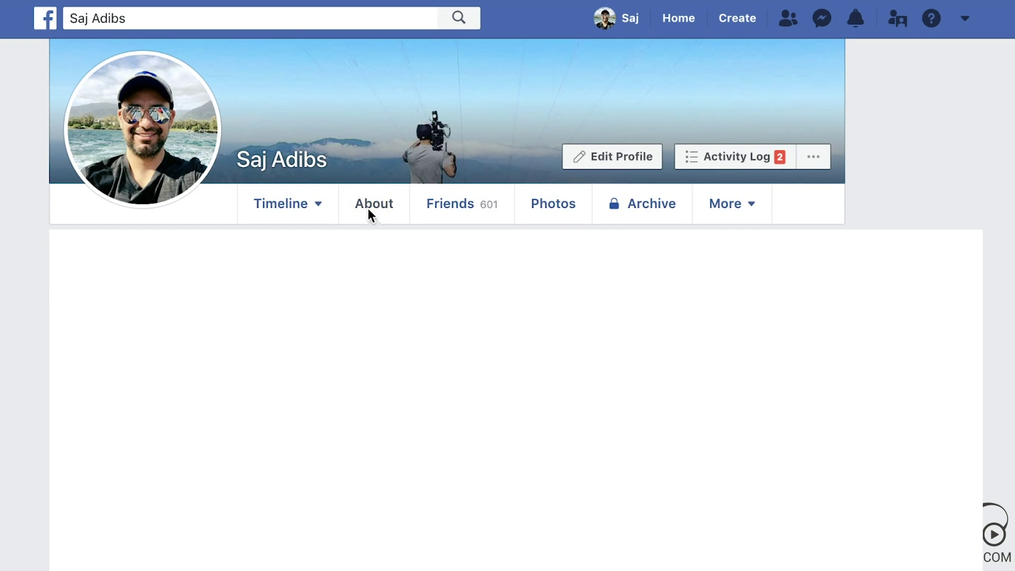
In About > Contact and Basic Info, set the mobile phone audience to Only me.
{"action": "left_click", "coordinate": [369, 210]}
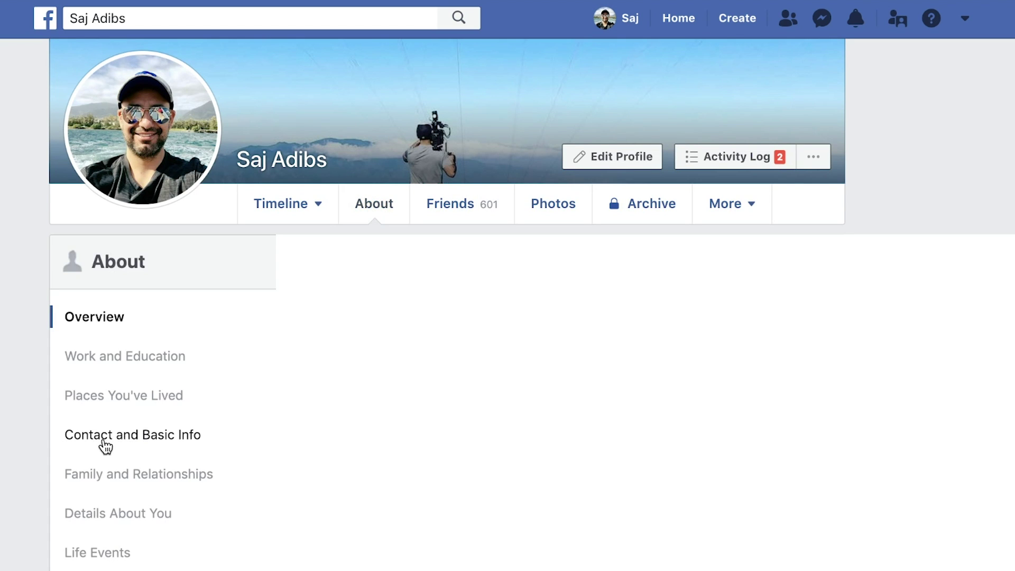
{"action": "left_click", "coordinate": [103, 446]}
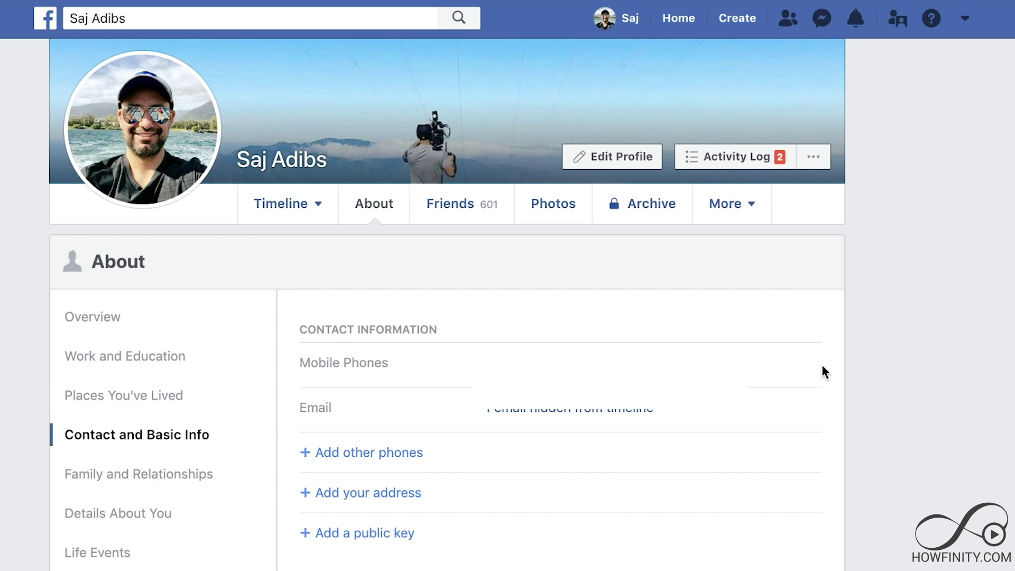
{"action": "left_click", "coordinate": [809, 367]}
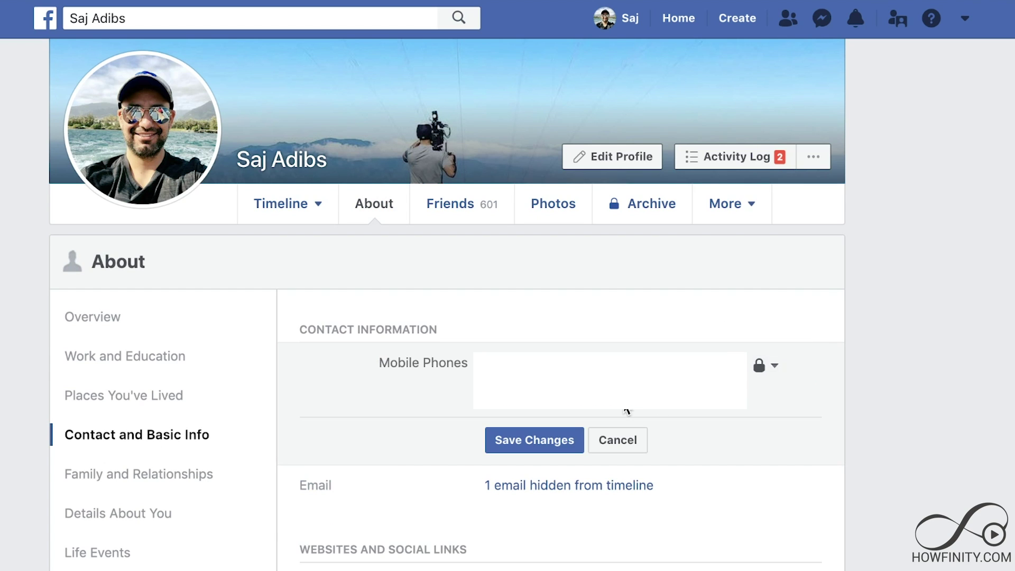
{"action": "left_click", "coordinate": [766, 365]}
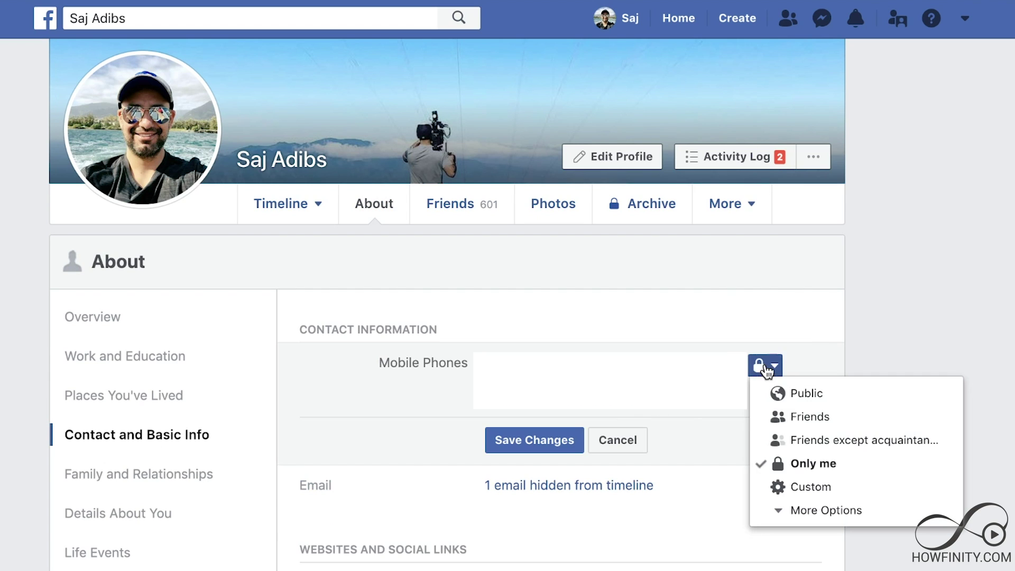
{"action": "left_click", "coordinate": [846, 469]}
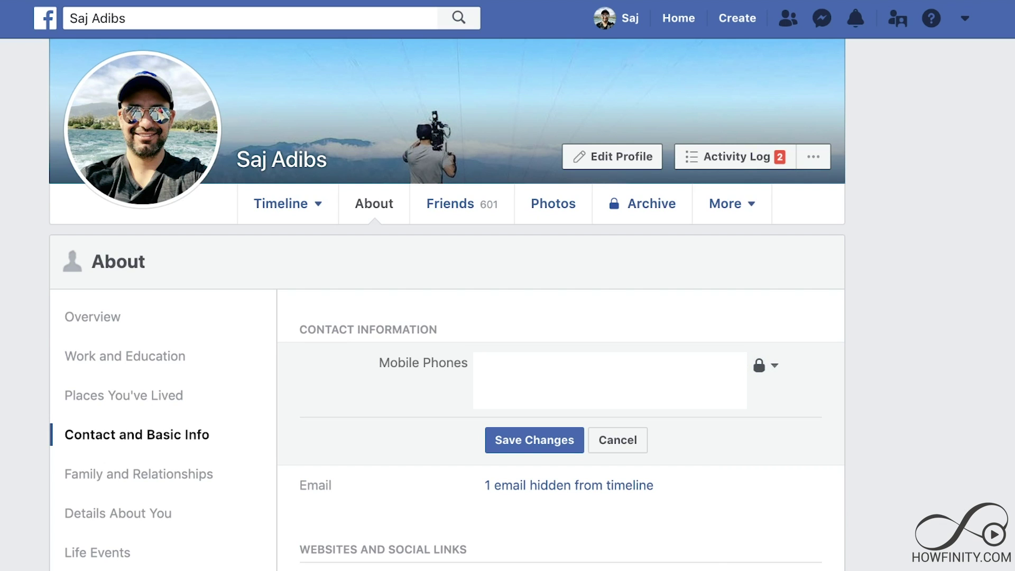
{"action": "scroll", "coordinate": [448, 303], "scroll_direction": "up", "scroll_amount": 1}
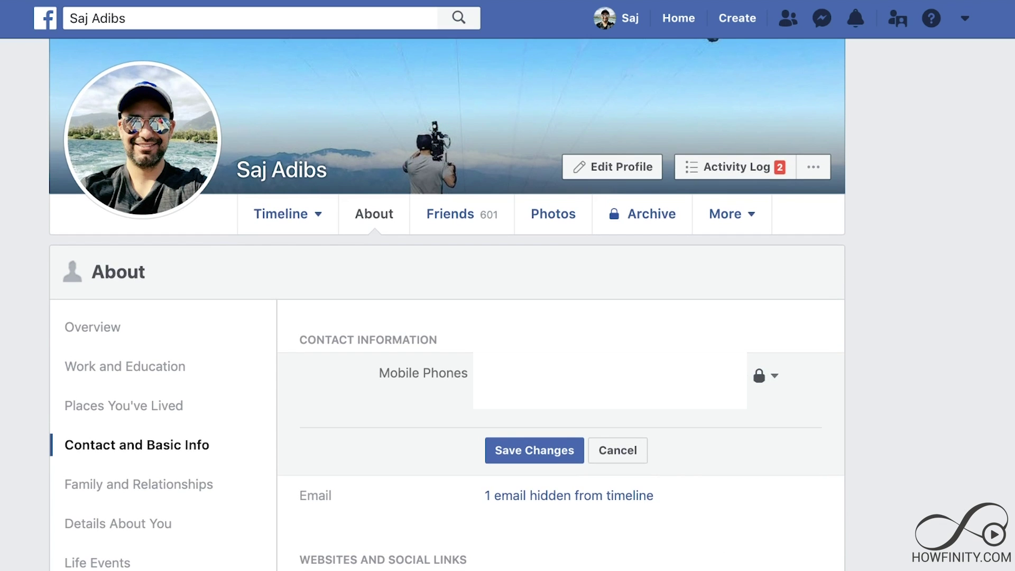